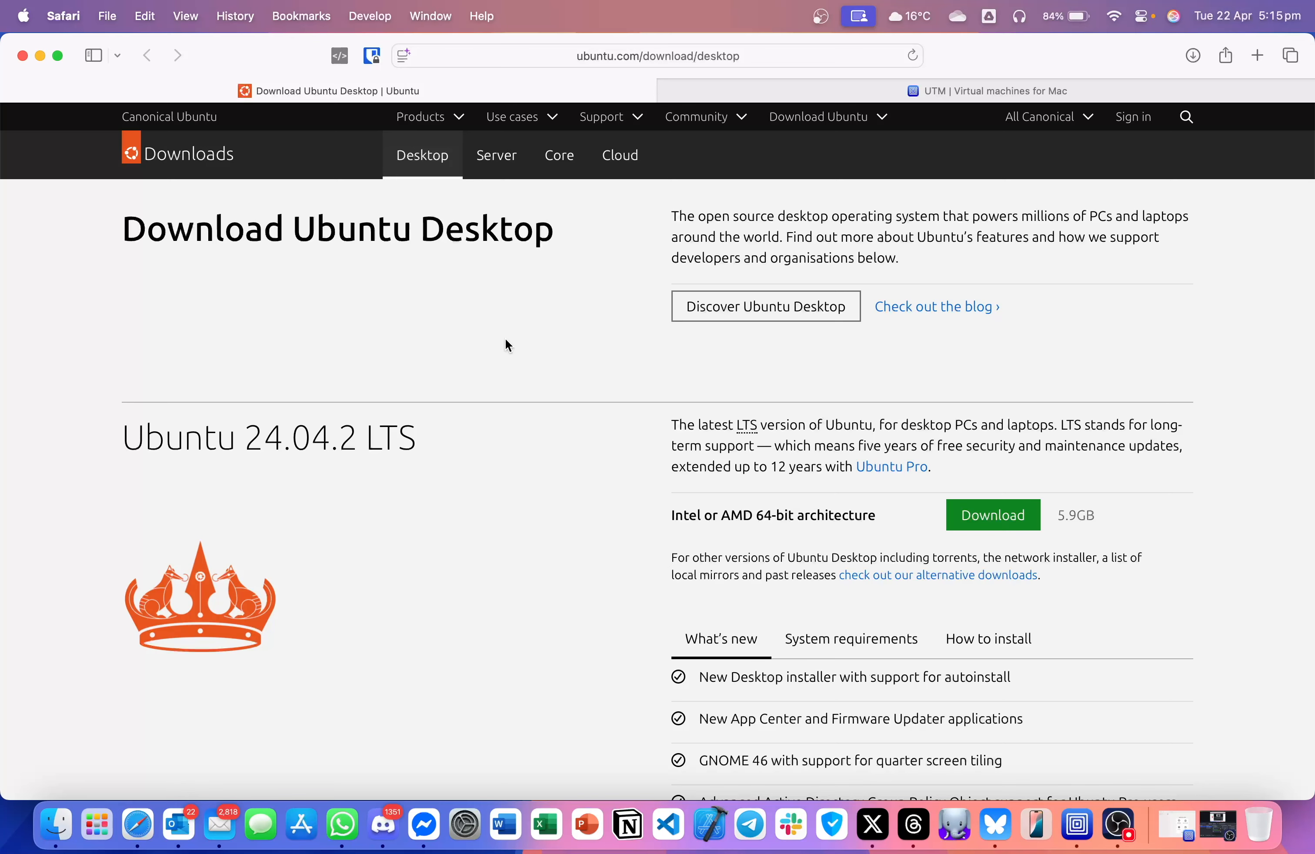
# Examine the Ubuntu 24.04.2 LTS and 25.04 desktop download options by architecture, and the UTM website's download options
pyautogui.scroll(-10, 504, 340)
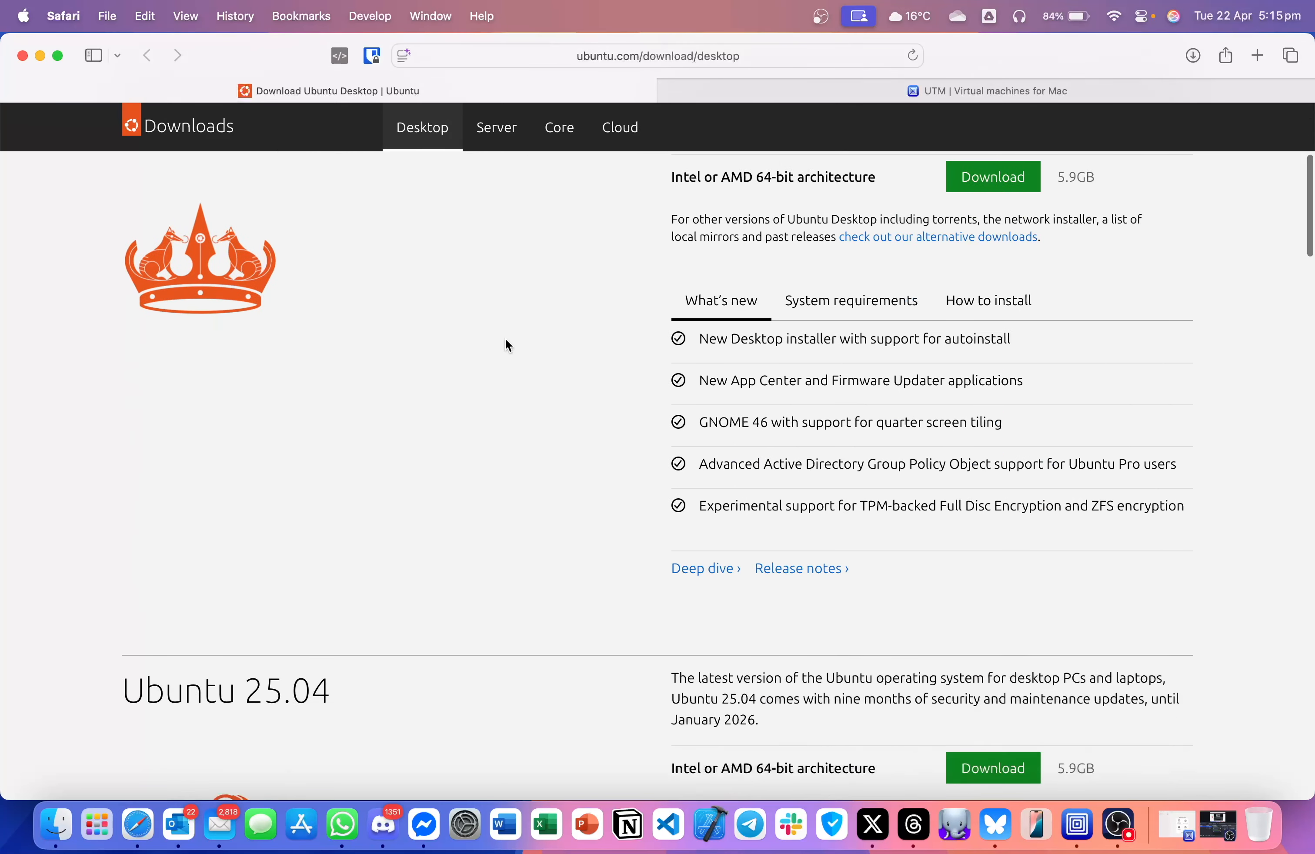
pyautogui.scroll(-2, 504, 341)
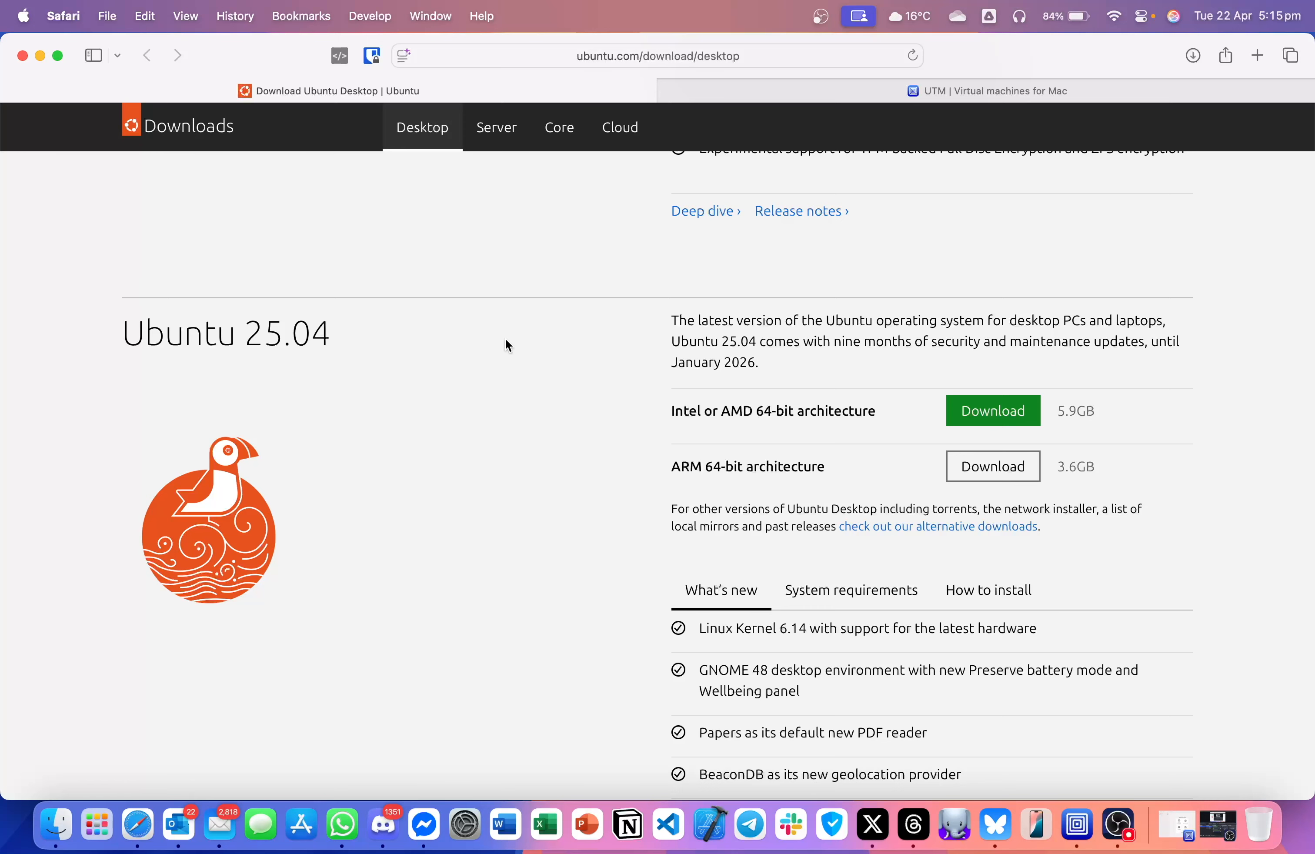
pyautogui.click(964, 89)
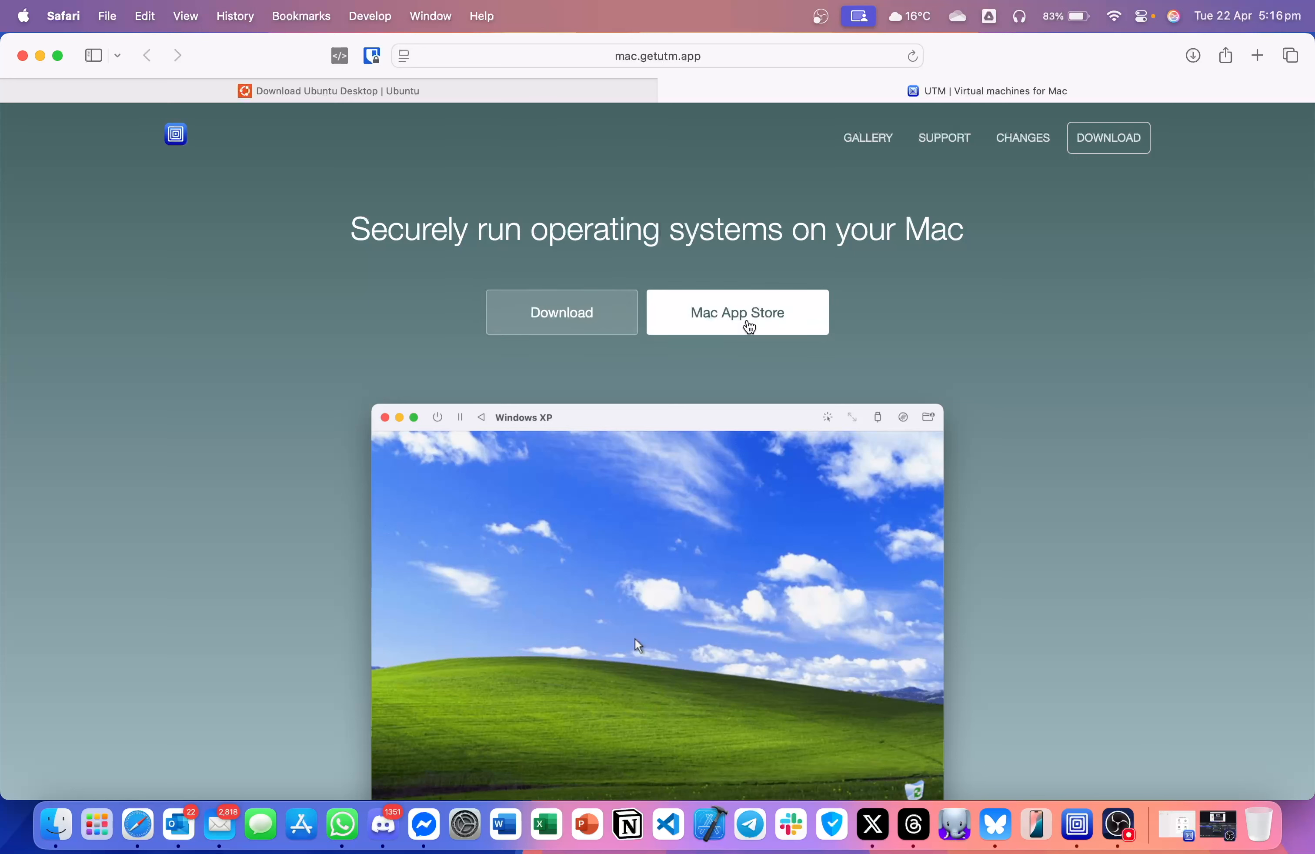
pyautogui.click(476, 94)
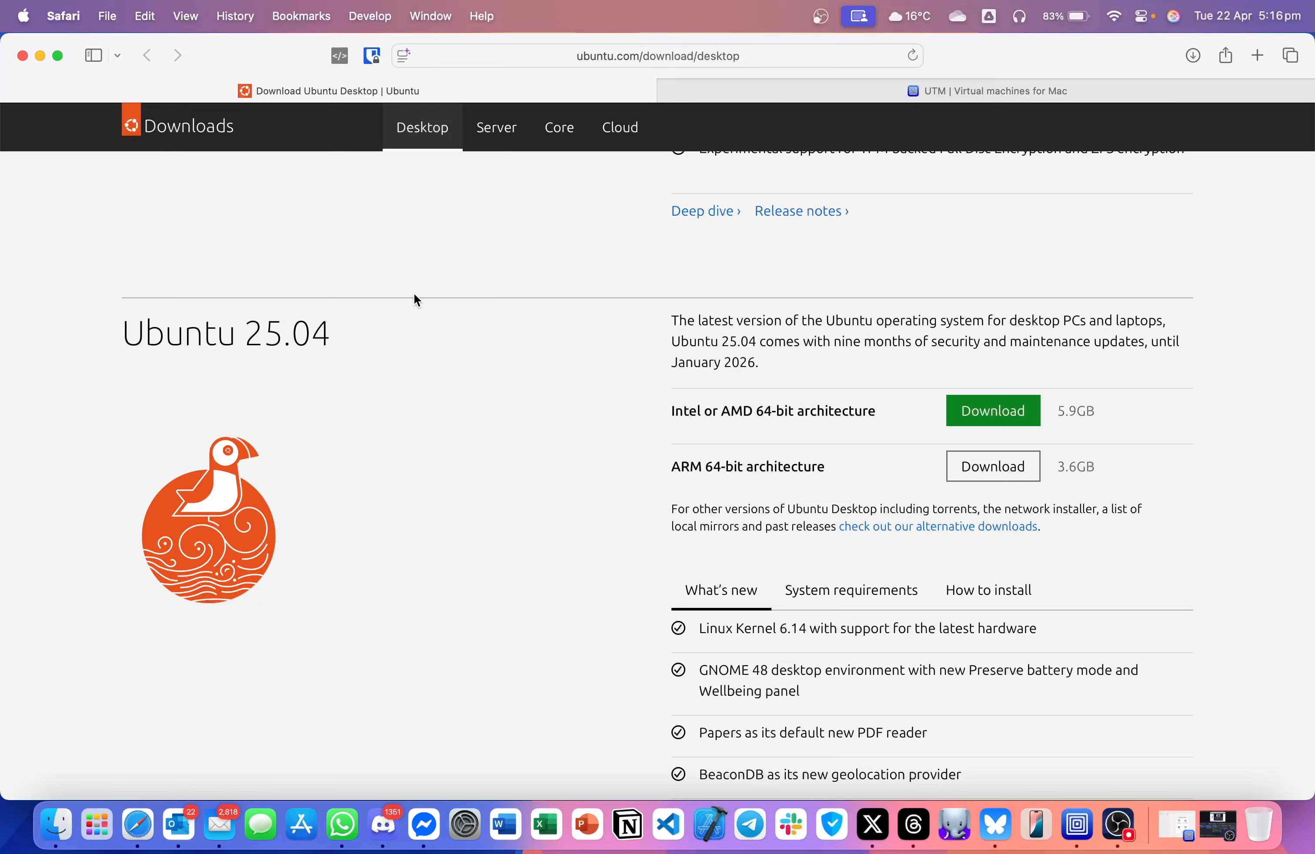
pyautogui.scroll(10, 414, 297)
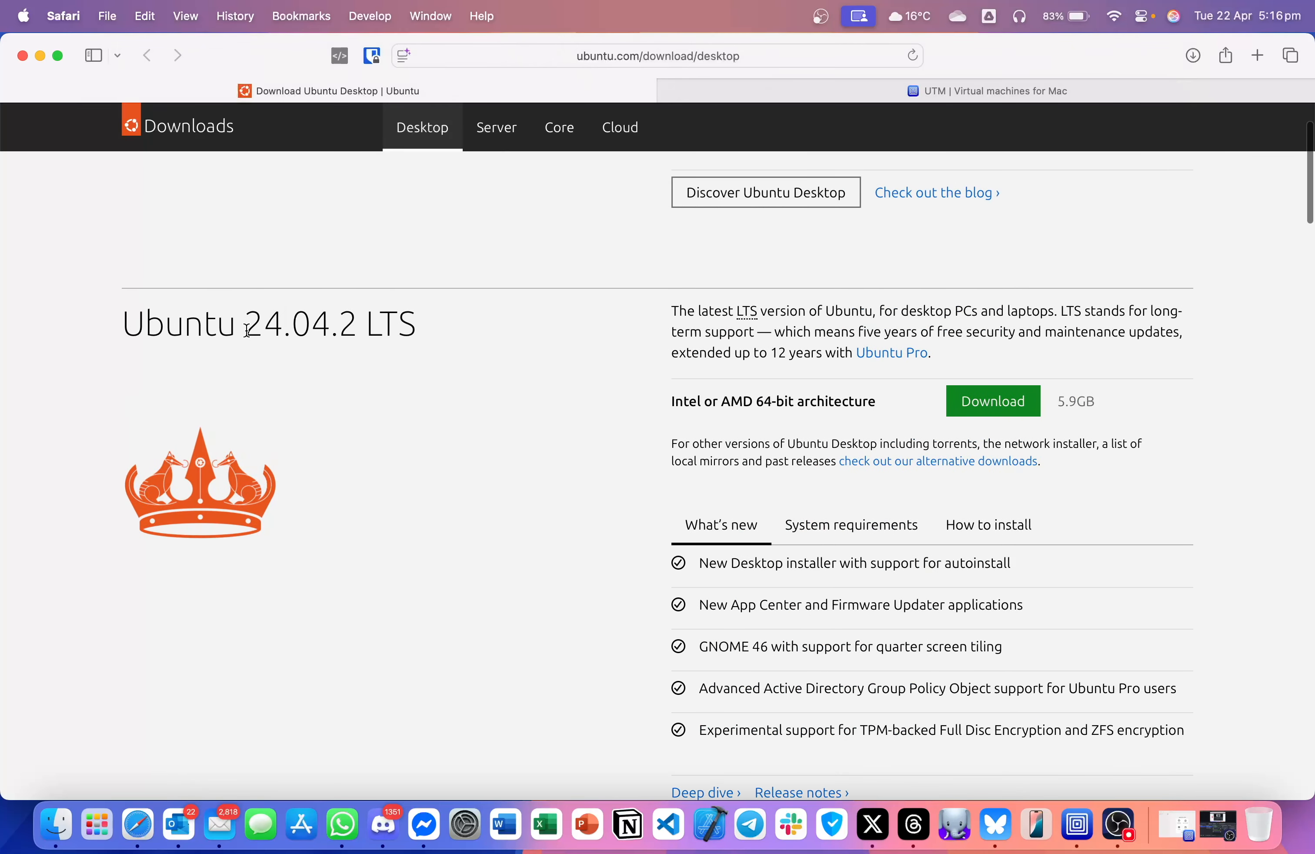
pyautogui.scroll(-2, 372, 312)
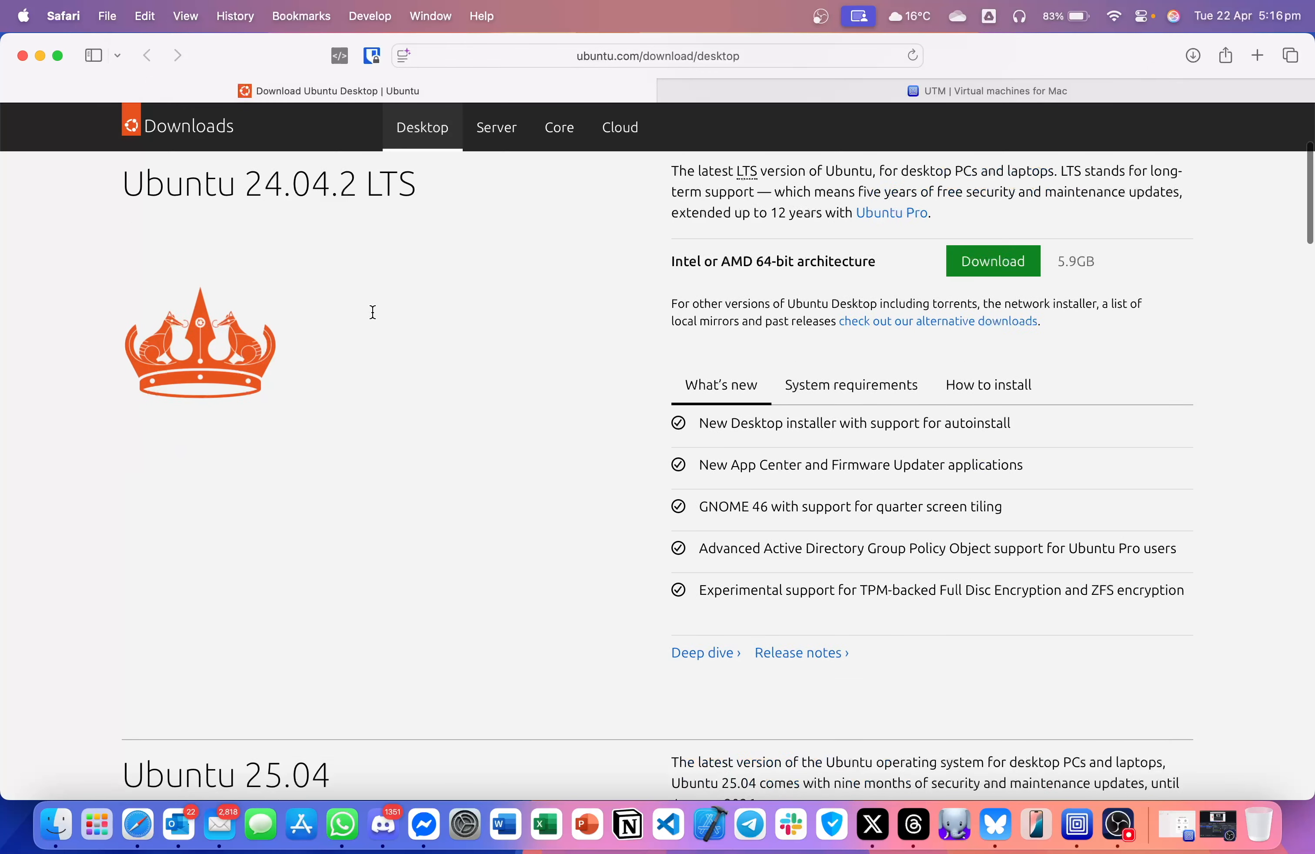
pyautogui.scroll(-8, 373, 312)
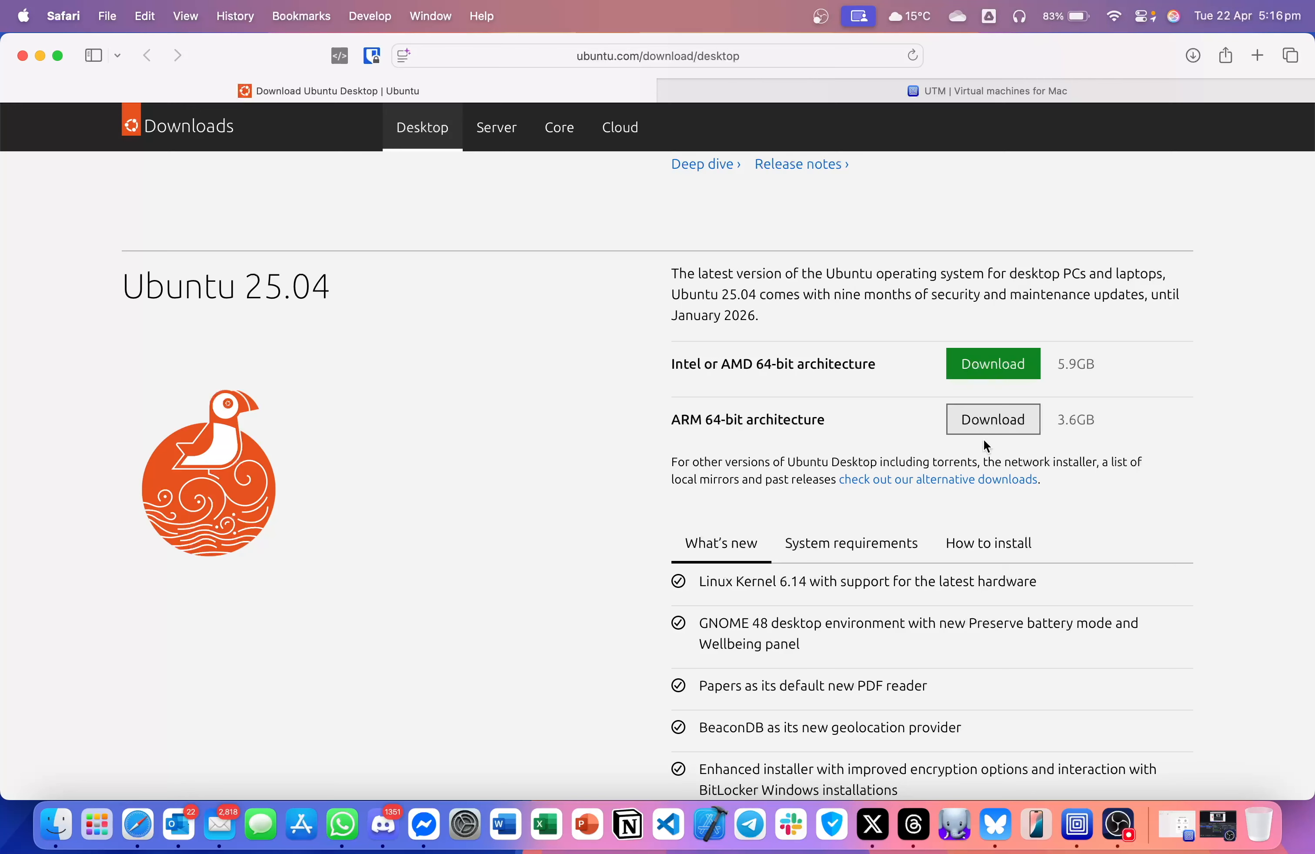
# Switch to UTM and begin a new virtualized virtual machine with Linux as its operating system
pyautogui.click(1170, 826)
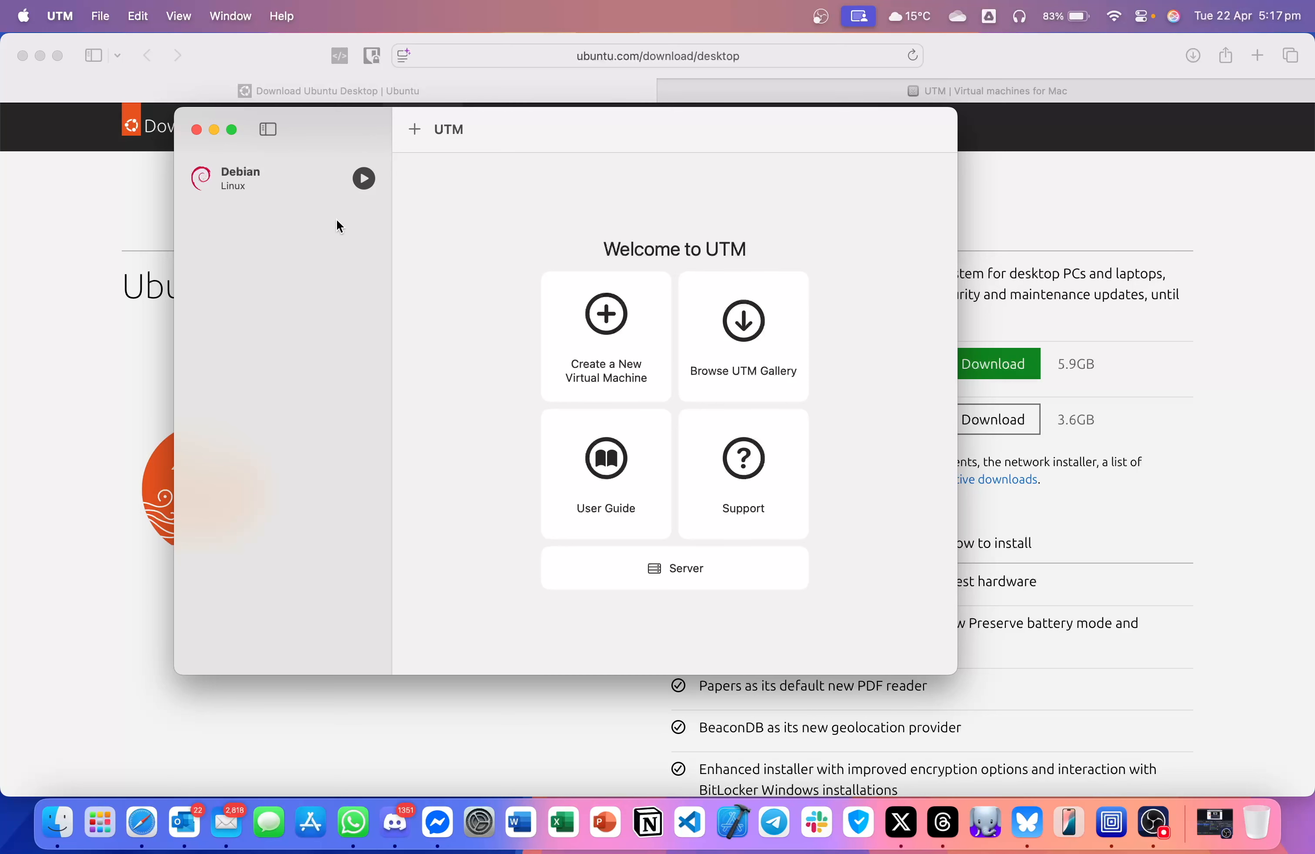
pyautogui.click(592, 344)
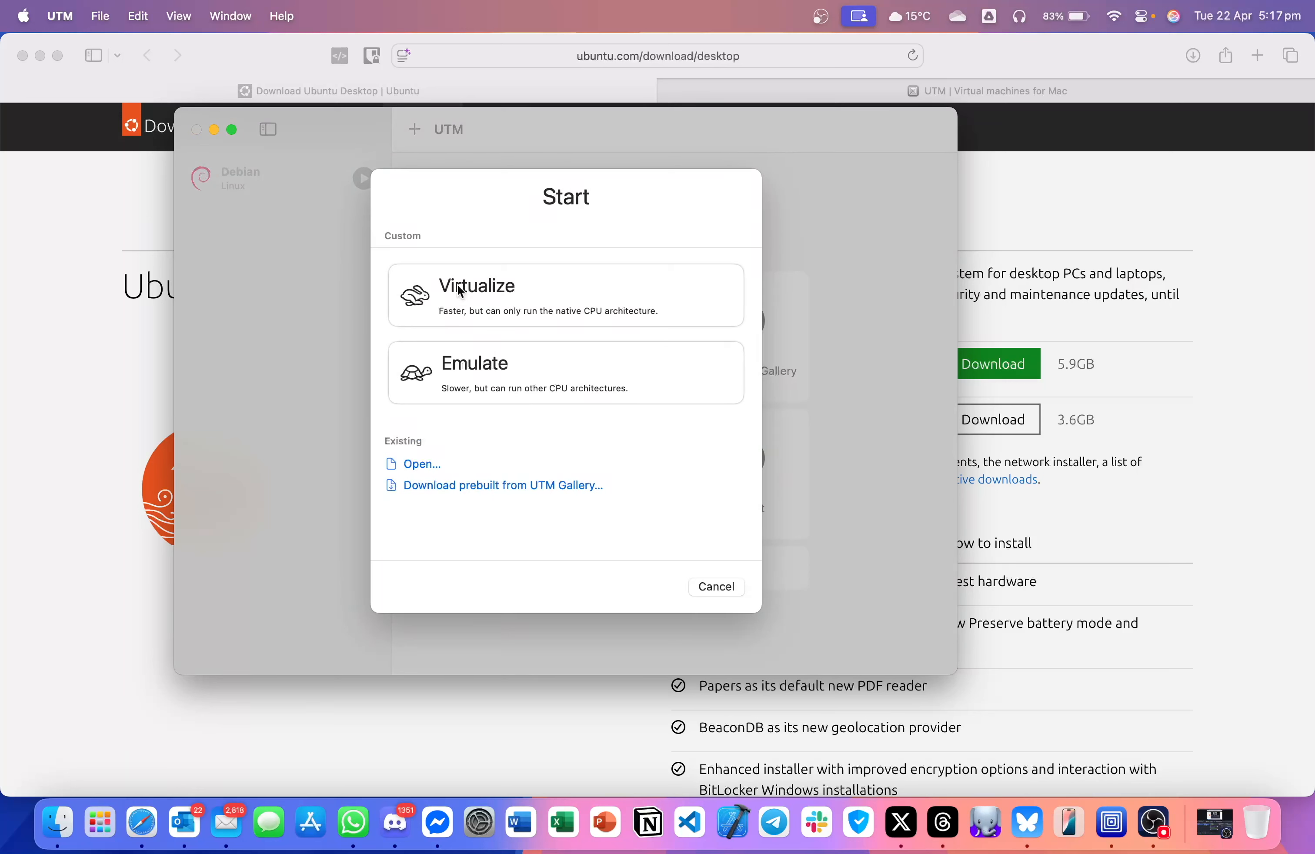
pyautogui.click(427, 320)
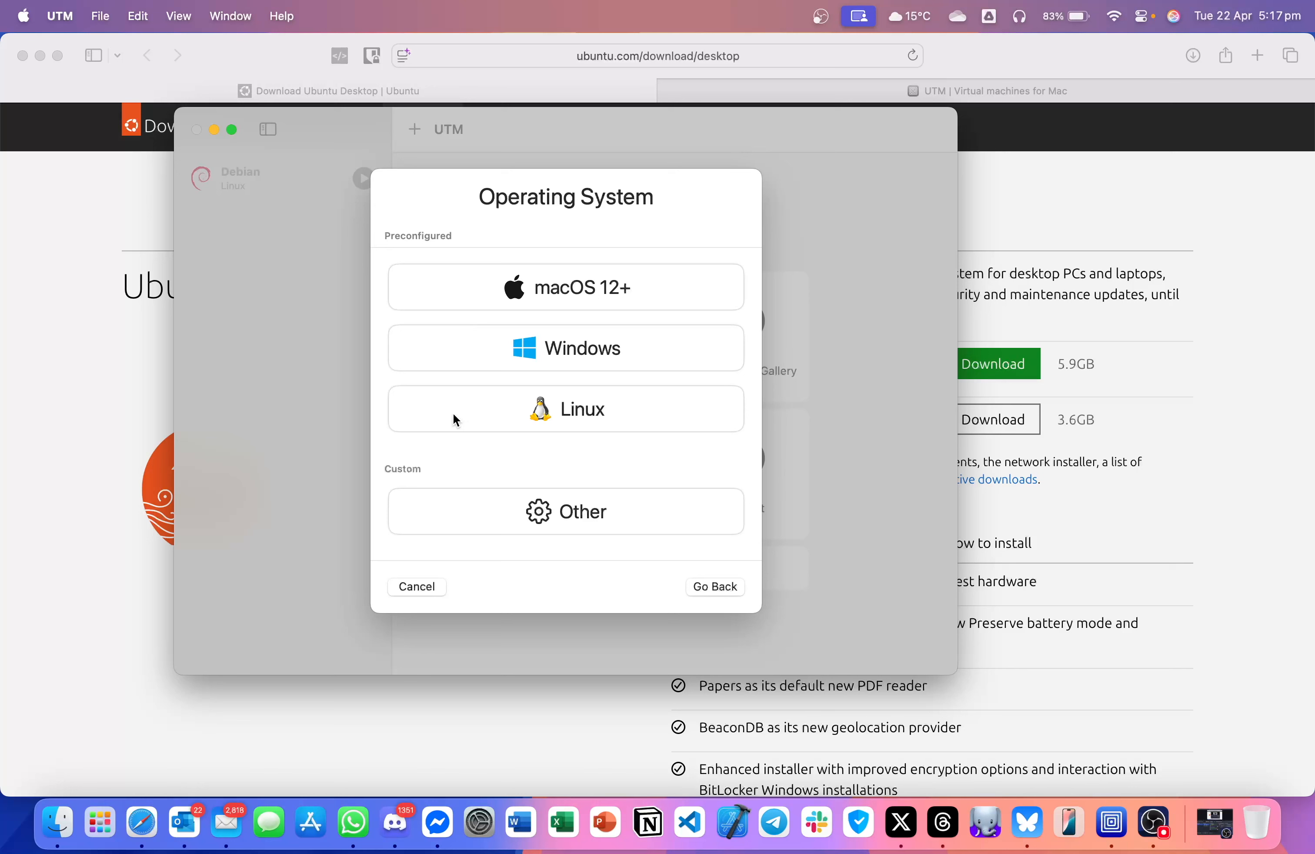
pyautogui.click(499, 412)
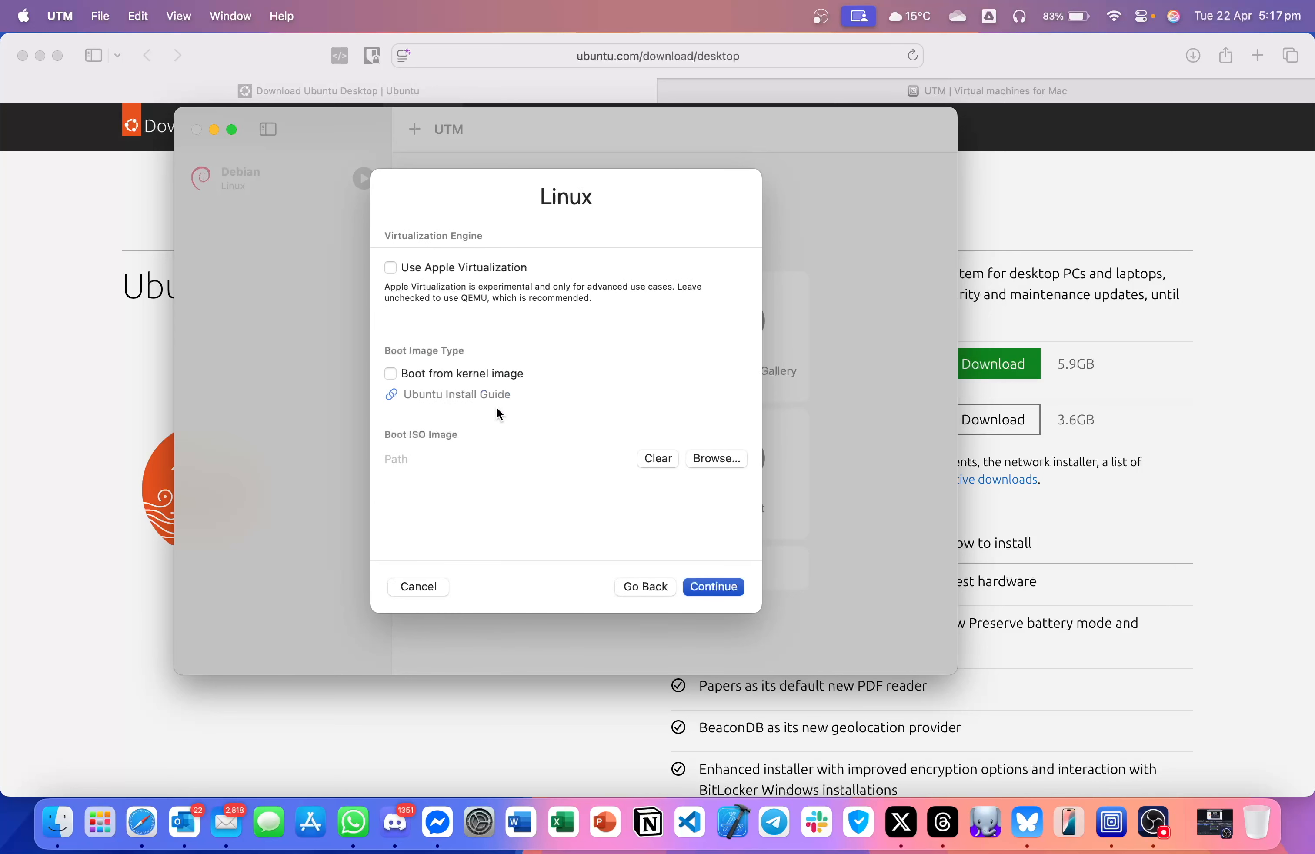
# Choose ubuntu-25.04-desktop-arm64.iso from the iso folder as the boot ISO image and proceed to the hardware settings
pyautogui.click(711, 460)
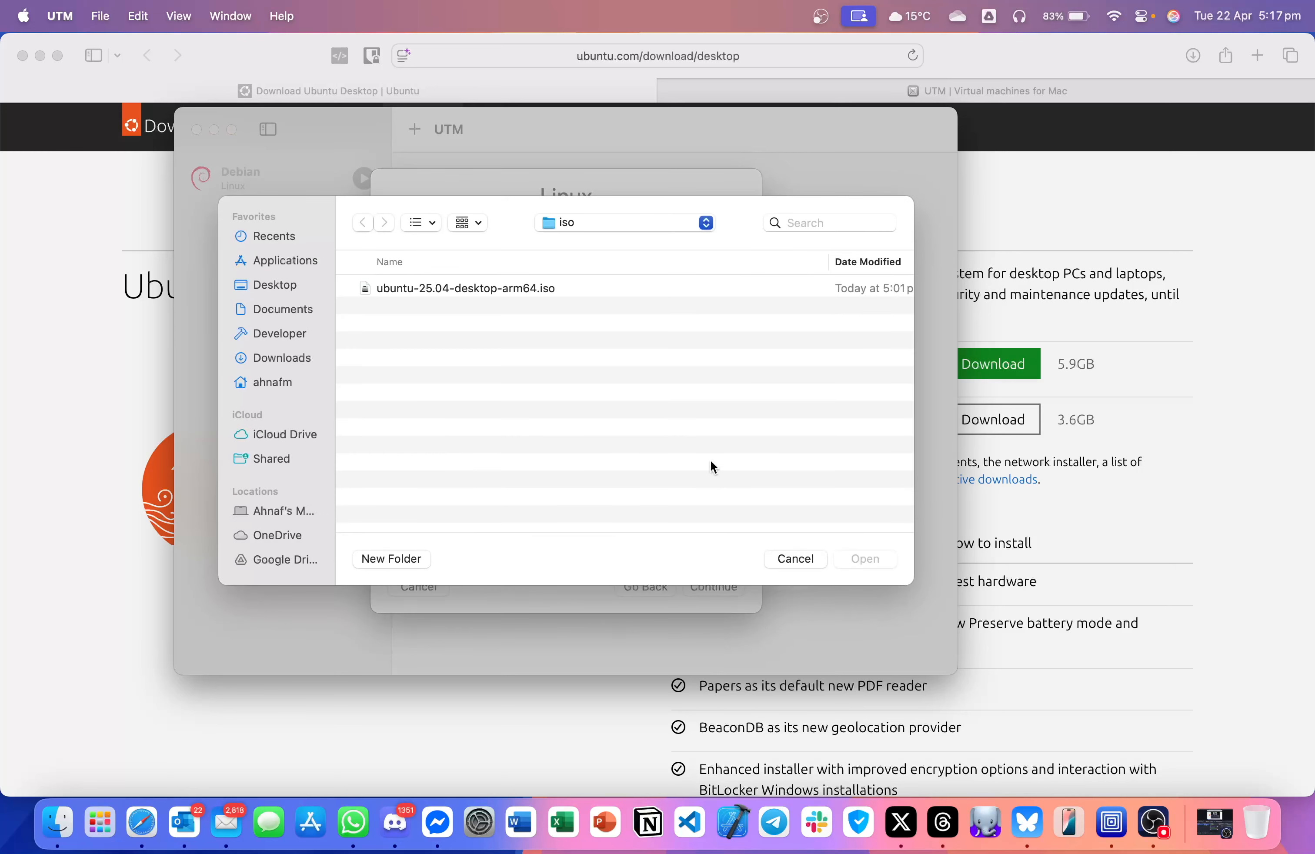
pyautogui.click(567, 272)
pyautogui.click(550, 286)
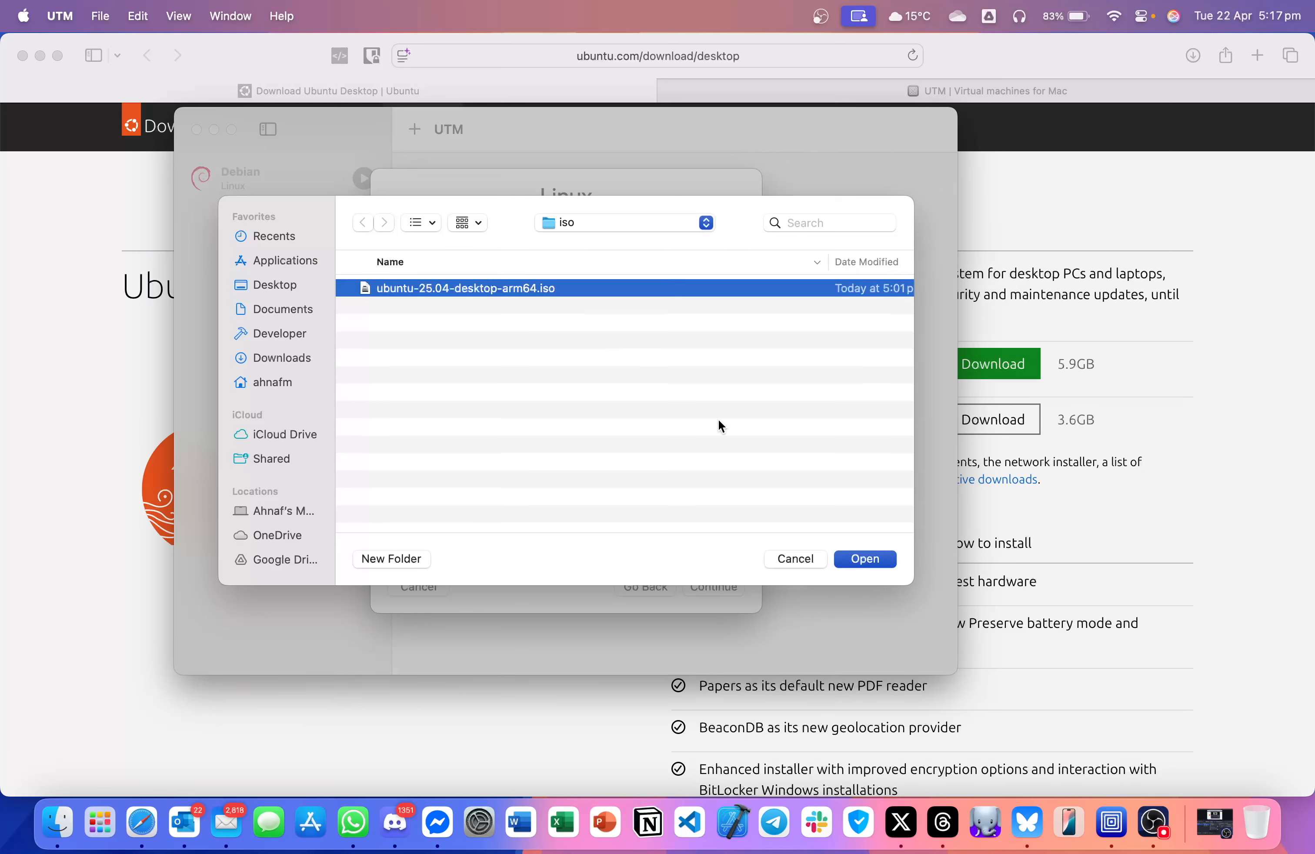
pyautogui.click(868, 561)
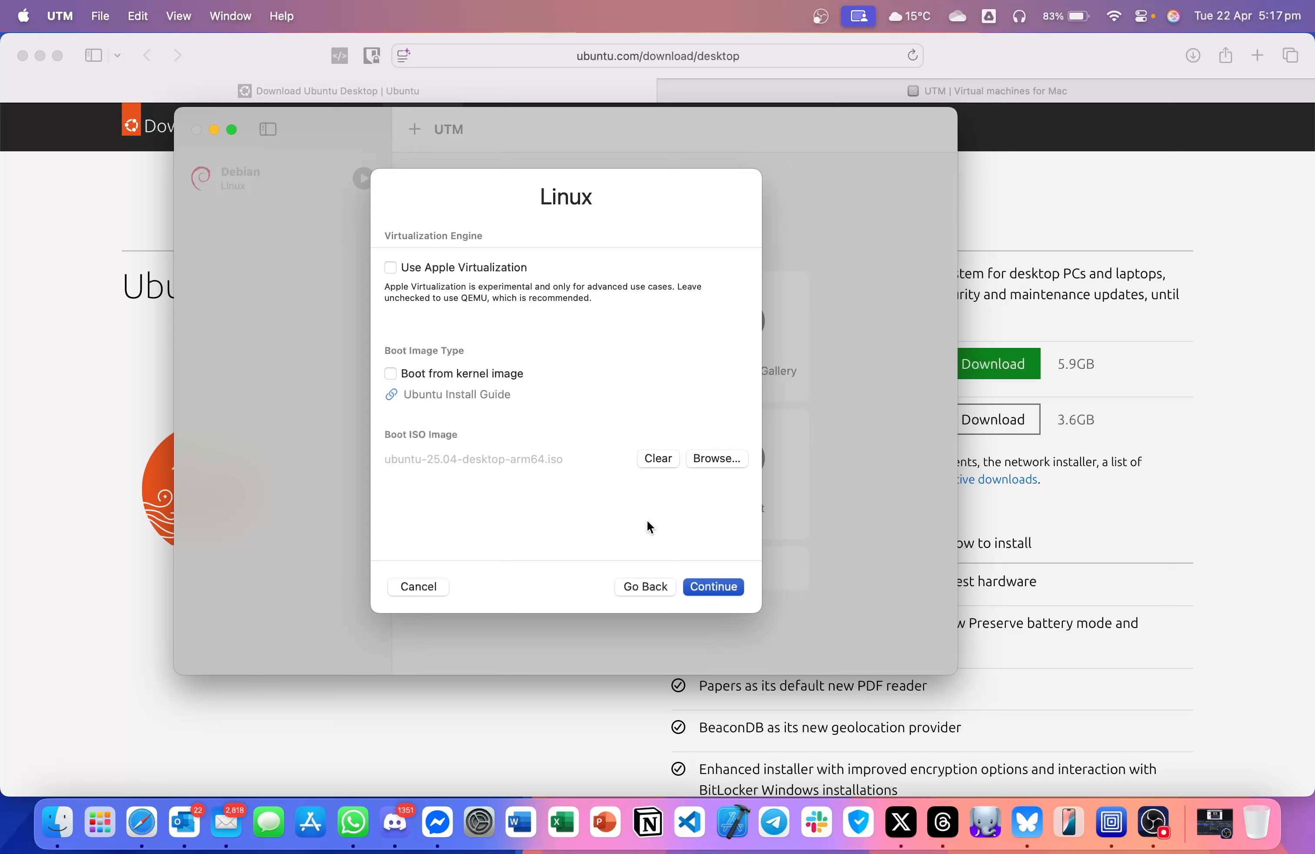
pyautogui.click(700, 586)
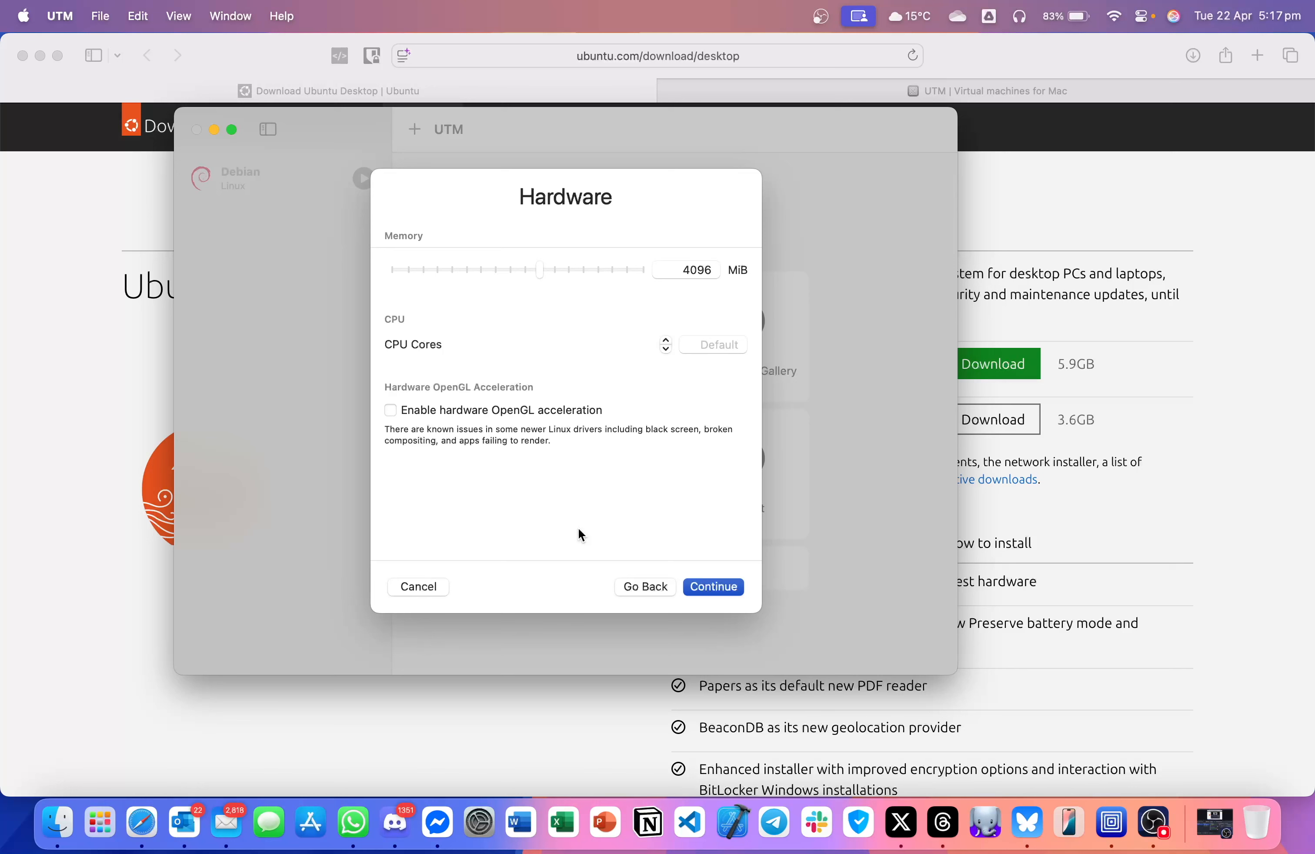
# Set the virtual machine's memory to 6144 MiB and accept 64 GiB of storage with no shared directory
pyautogui.click(675, 266)
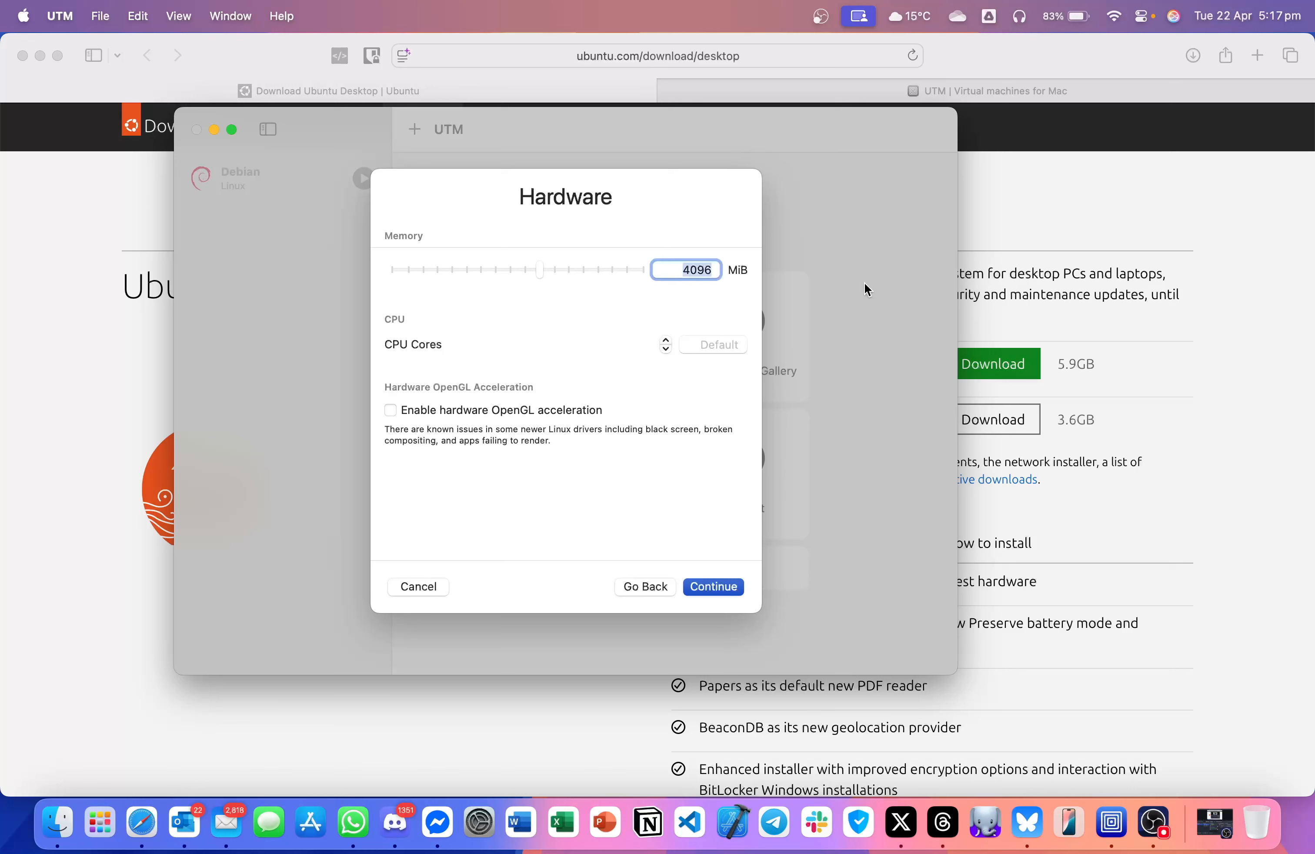
pyautogui.write('6144')
pyautogui.click(701, 584)
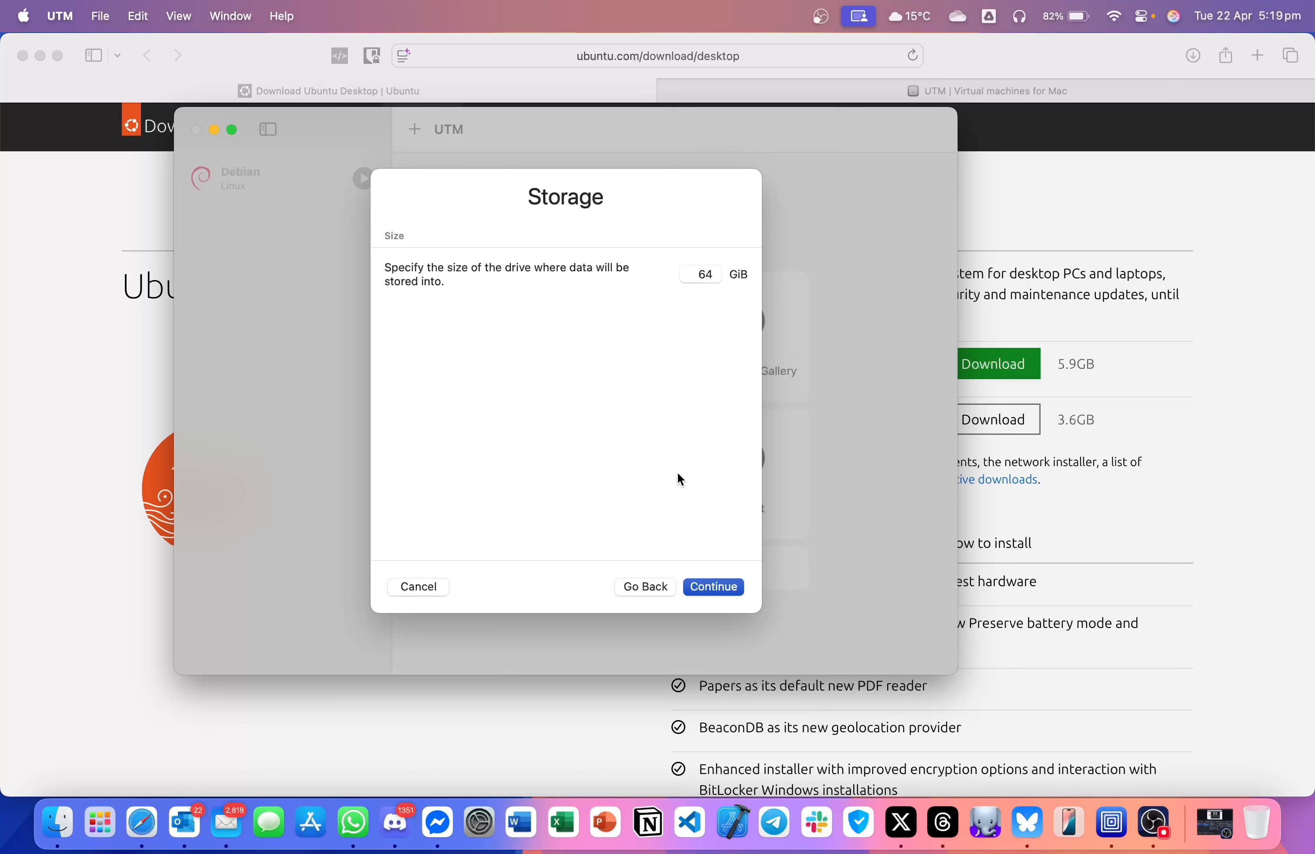
pyautogui.click(709, 587)
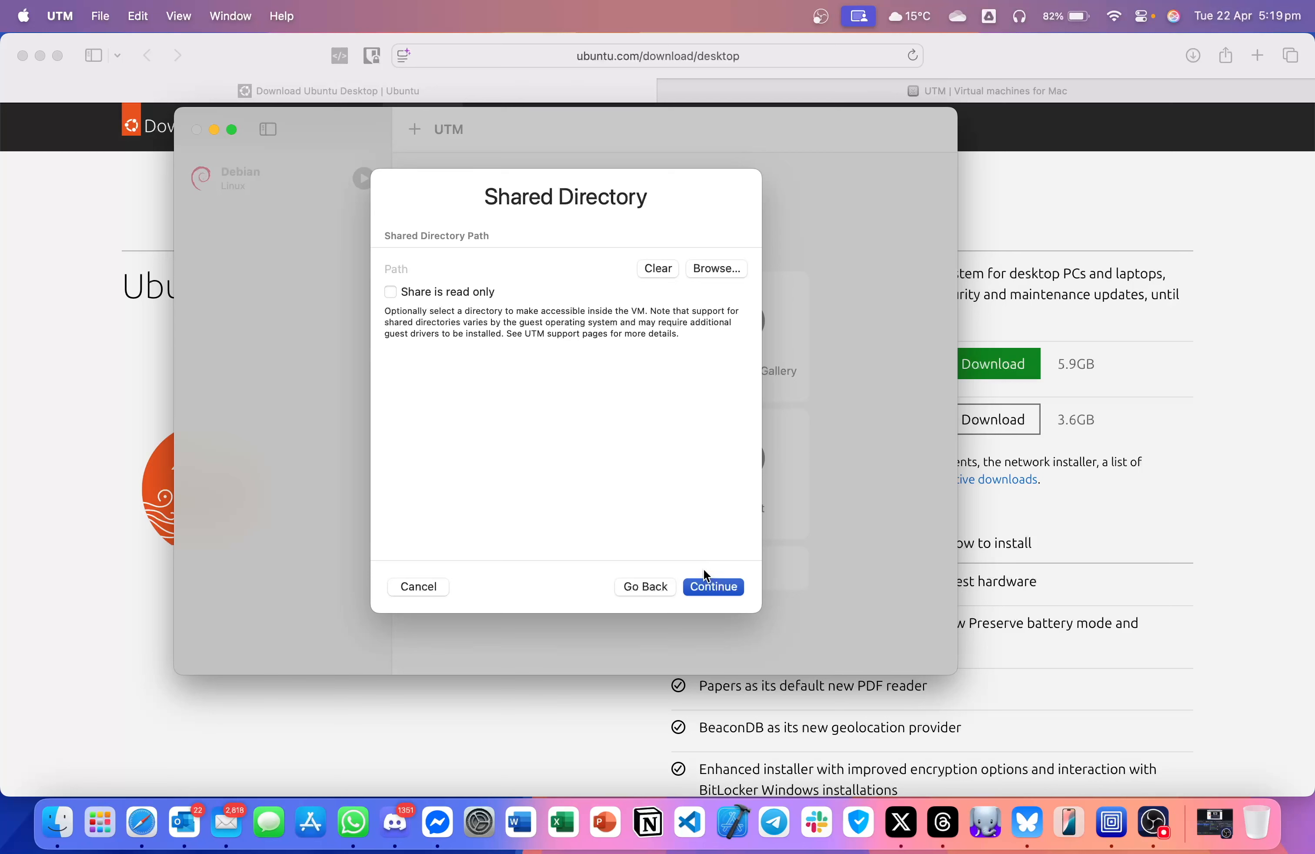
pyautogui.click(710, 589)
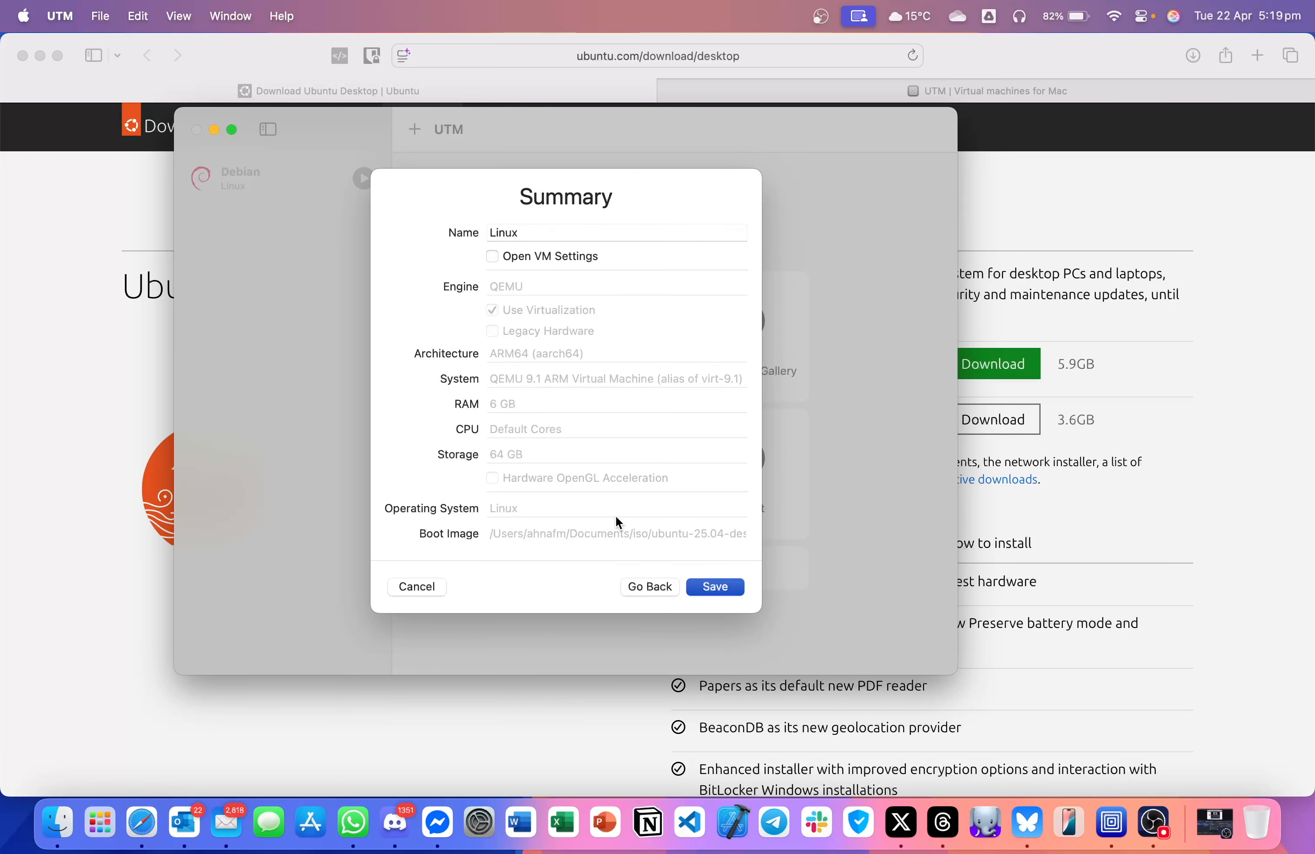
# Name the virtual machine Ubuntu and save it
pyautogui.click(544, 230)
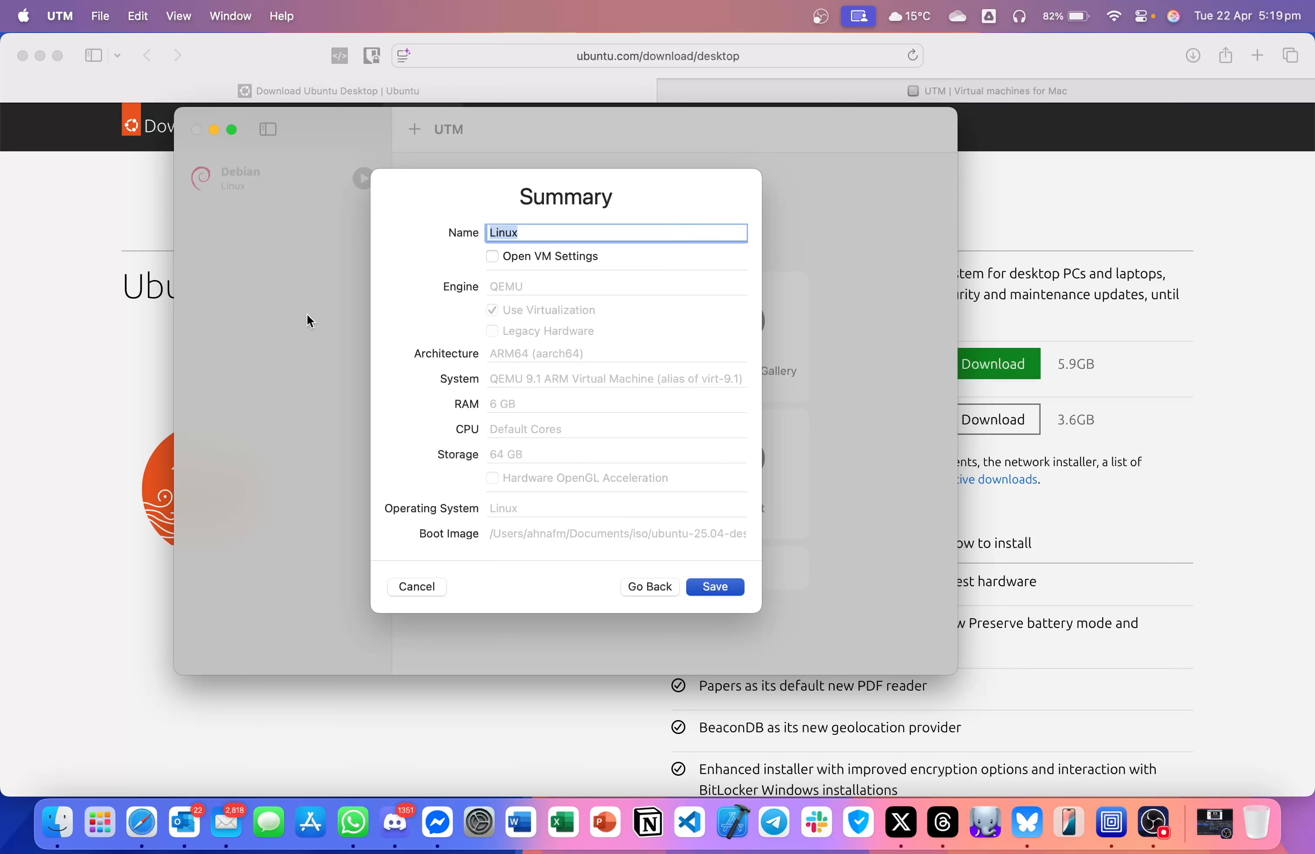
pyautogui.write('Ubuntu')
pyautogui.press('Return')
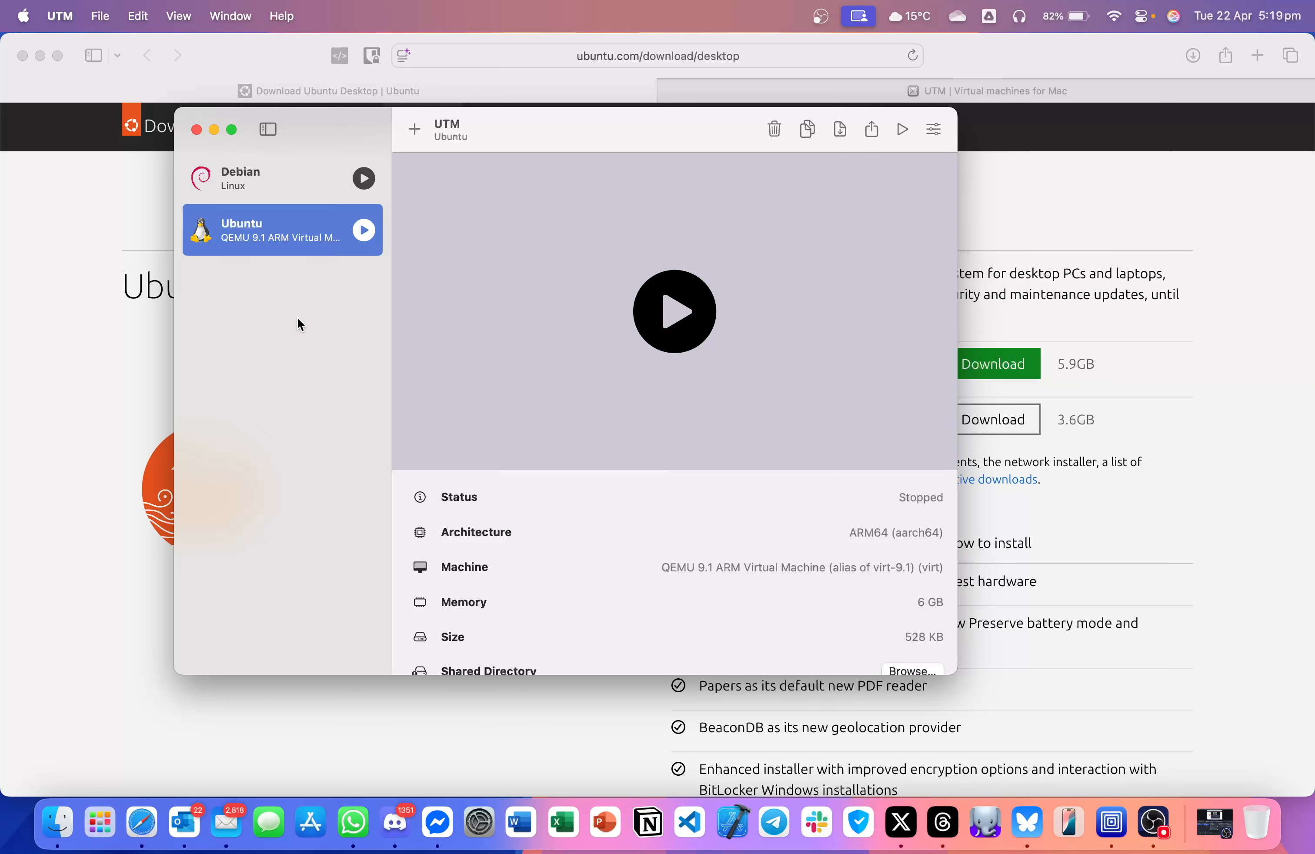
# Start the Ubuntu virtual machine, boot the Try or Install Ubuntu entry, and make its window full screen
pyautogui.click(681, 314)
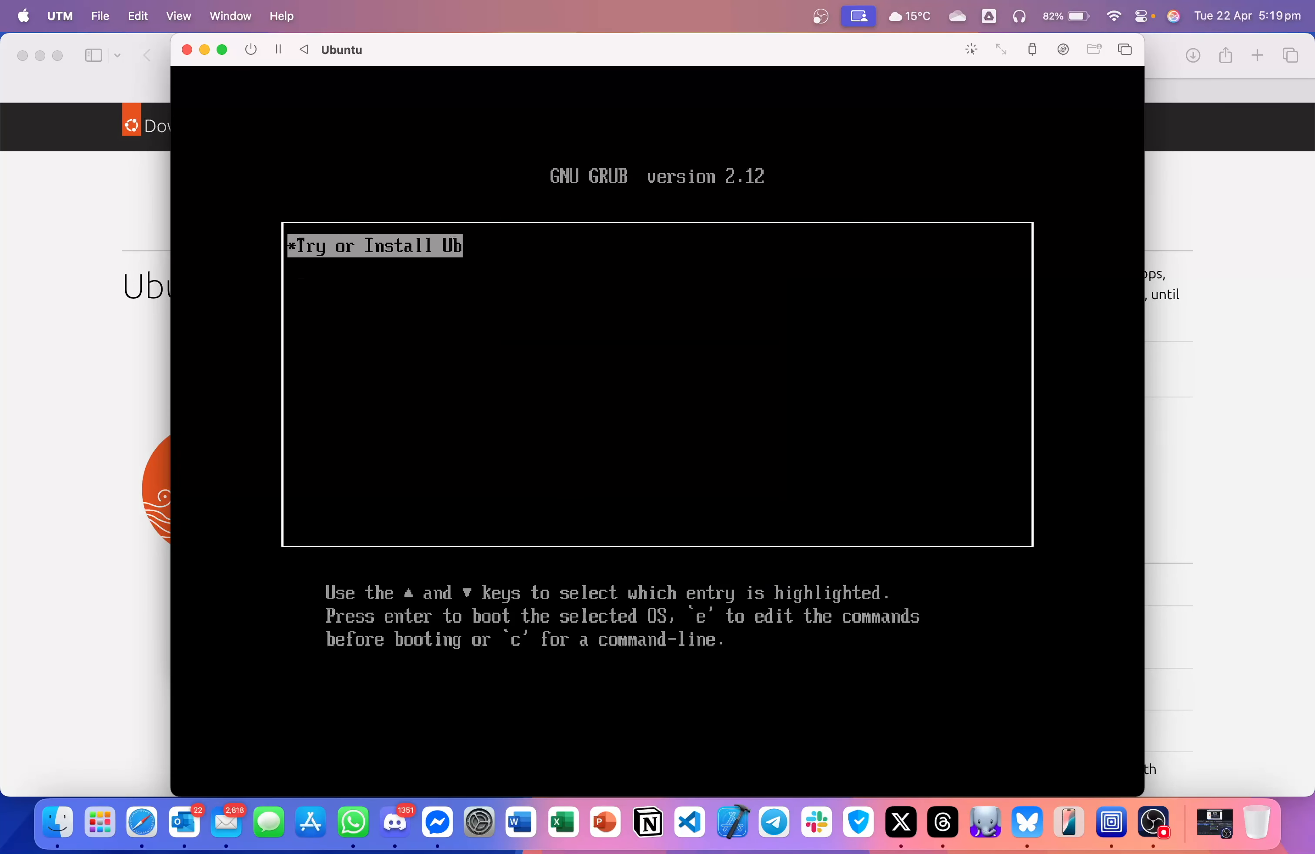
pyautogui.press('Return')
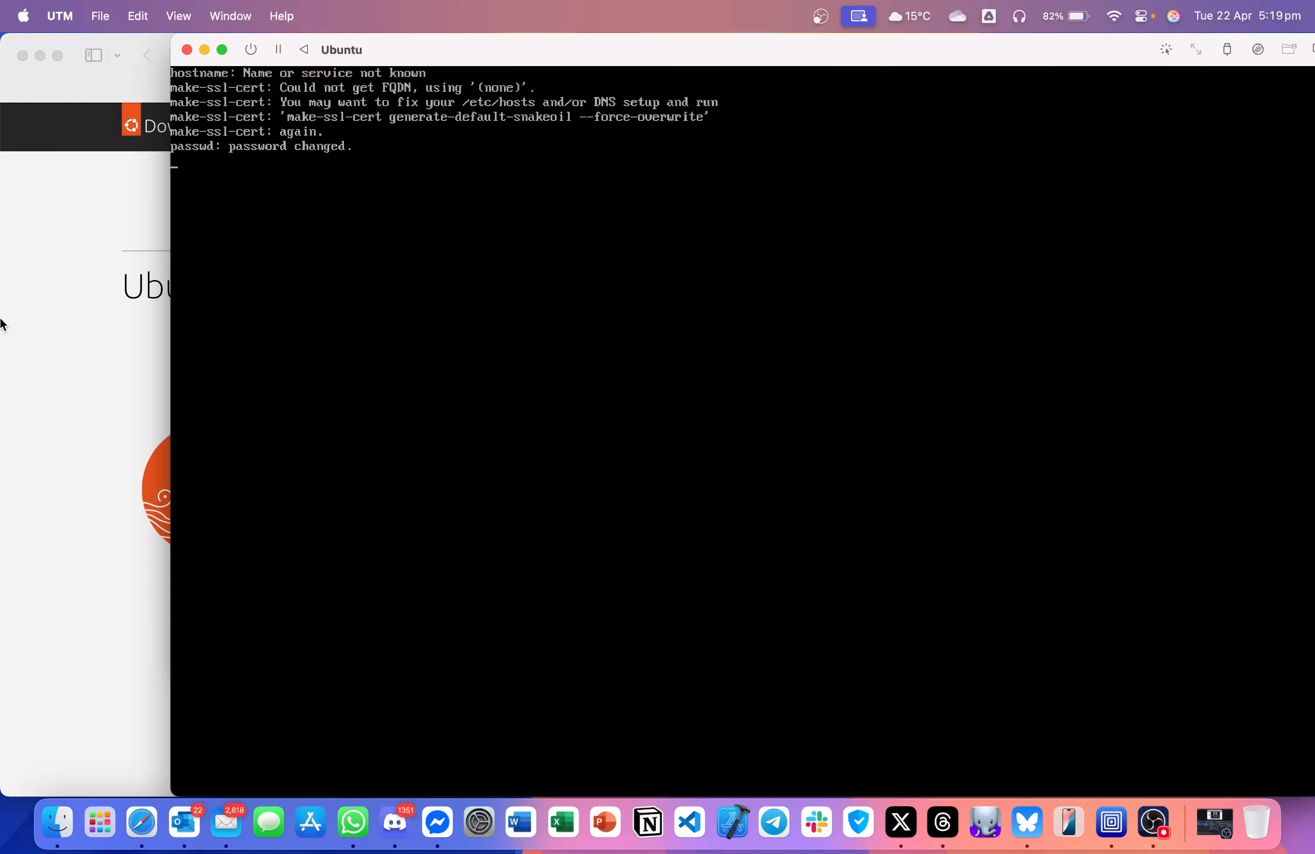
pyautogui.click(220, 51)
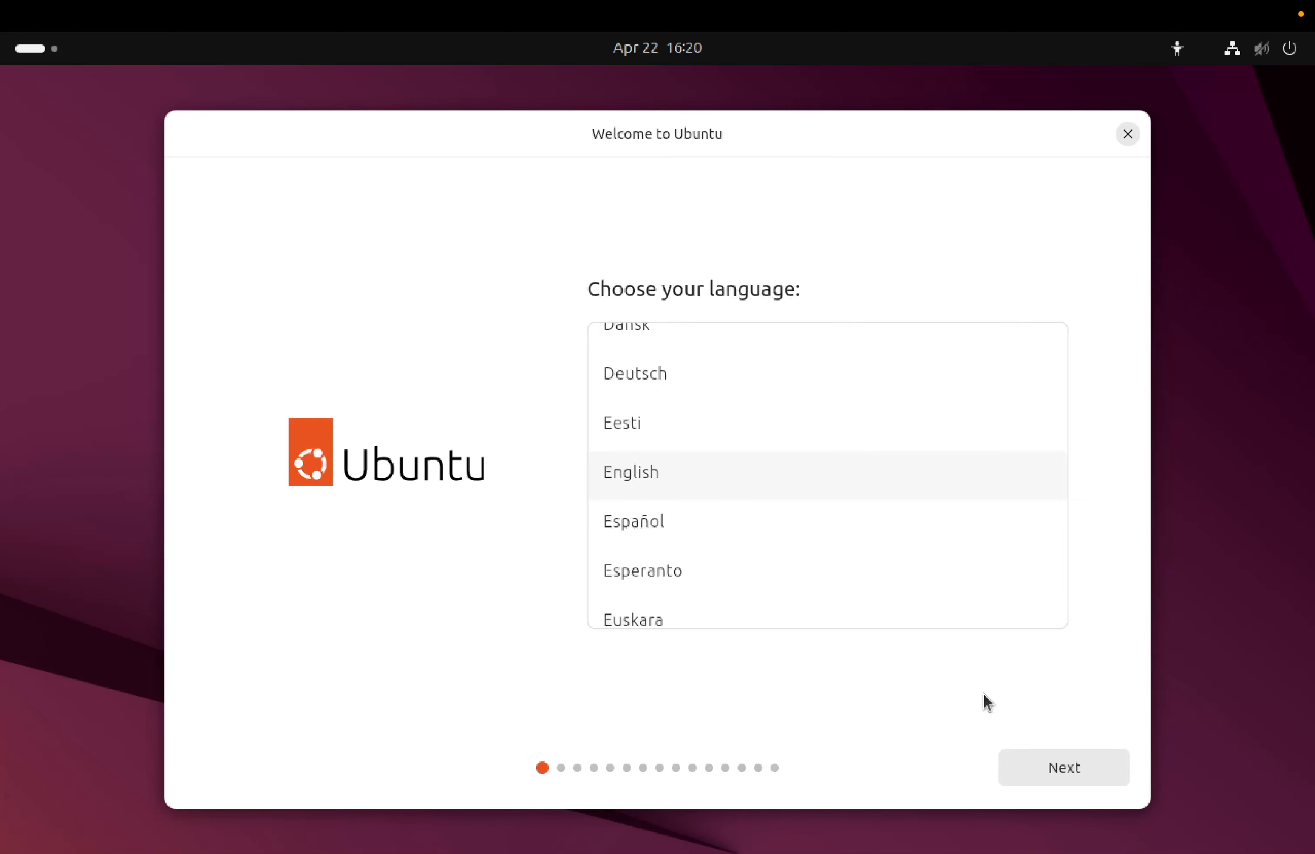
# Accept English as the installer language, the default accessibility options, and the English (US) keyboard layout
pyautogui.click(1051, 772)
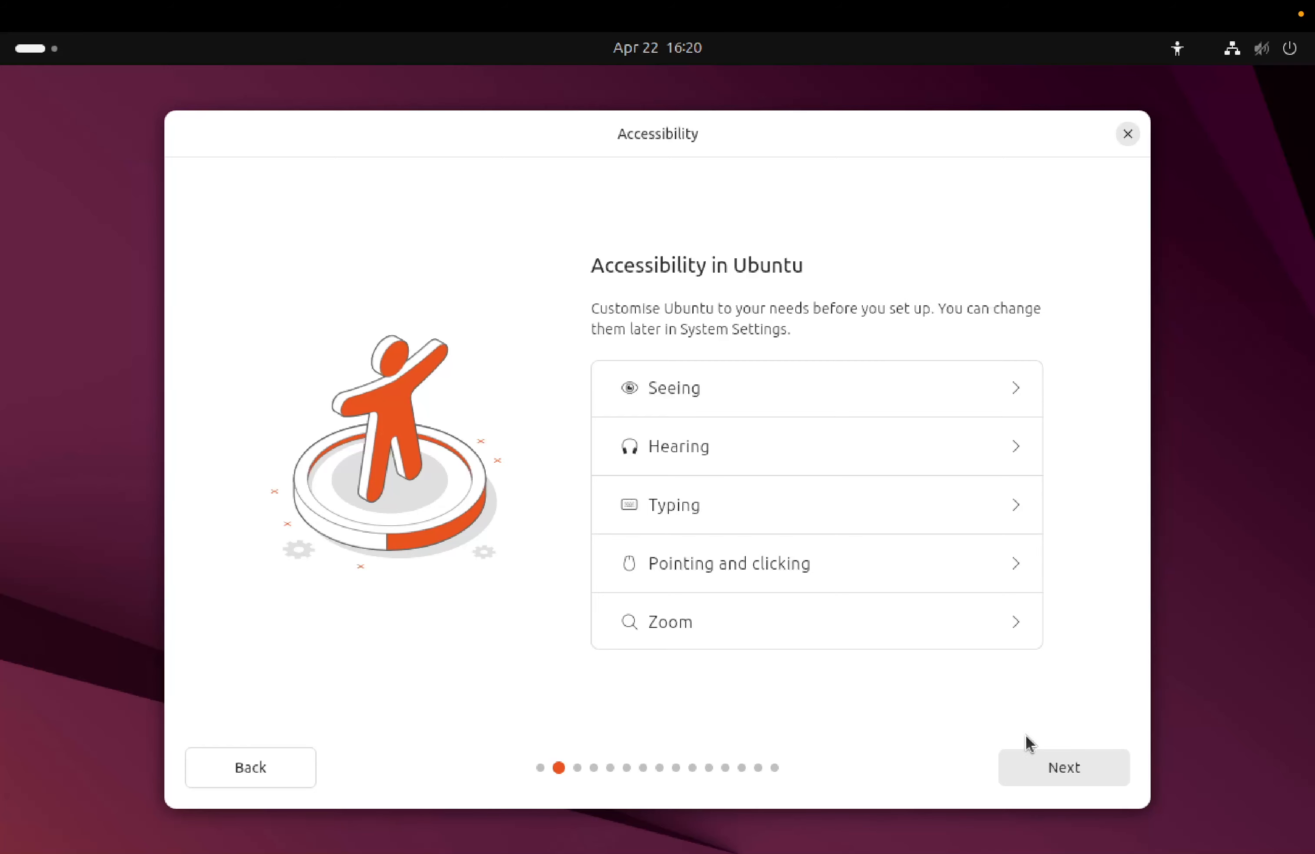
pyautogui.click(1070, 771)
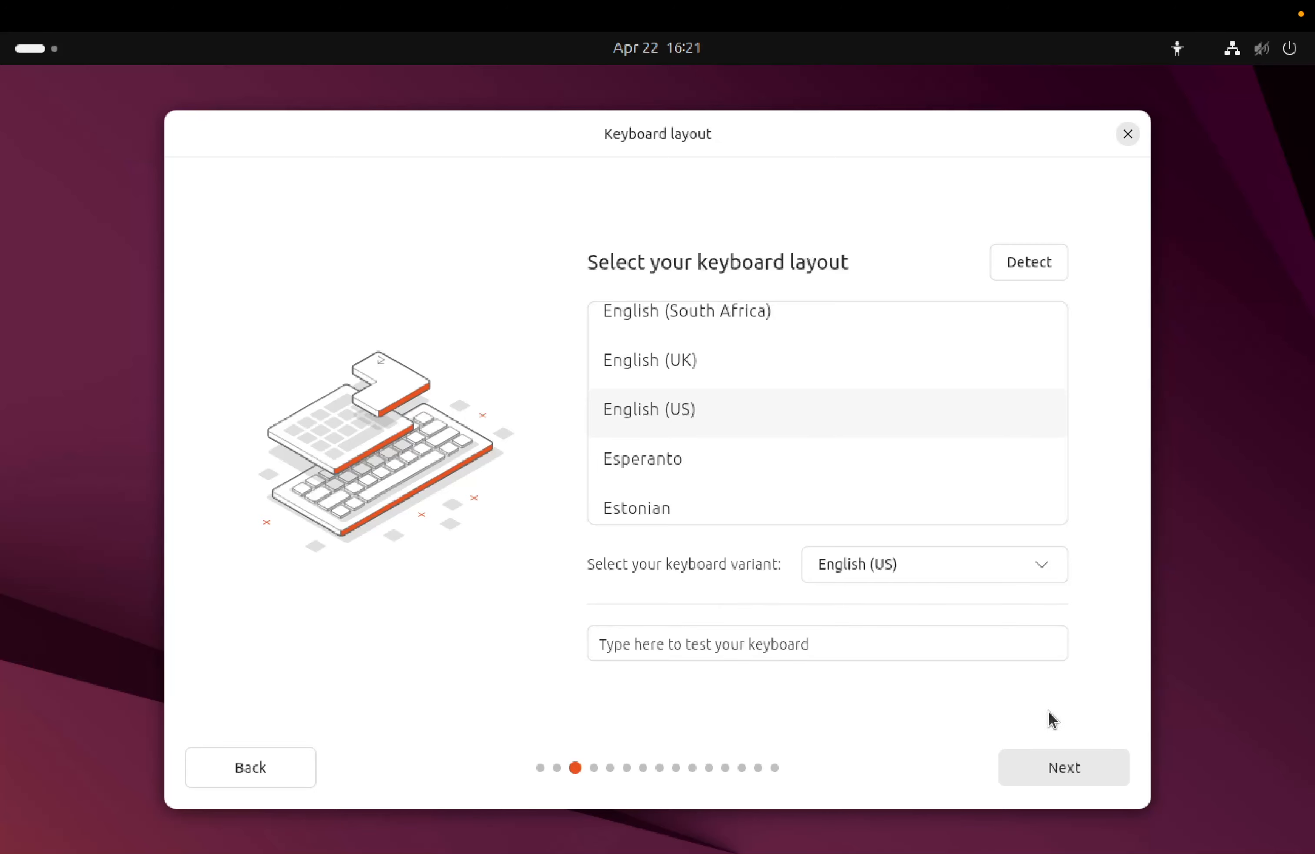
pyautogui.click(1053, 769)
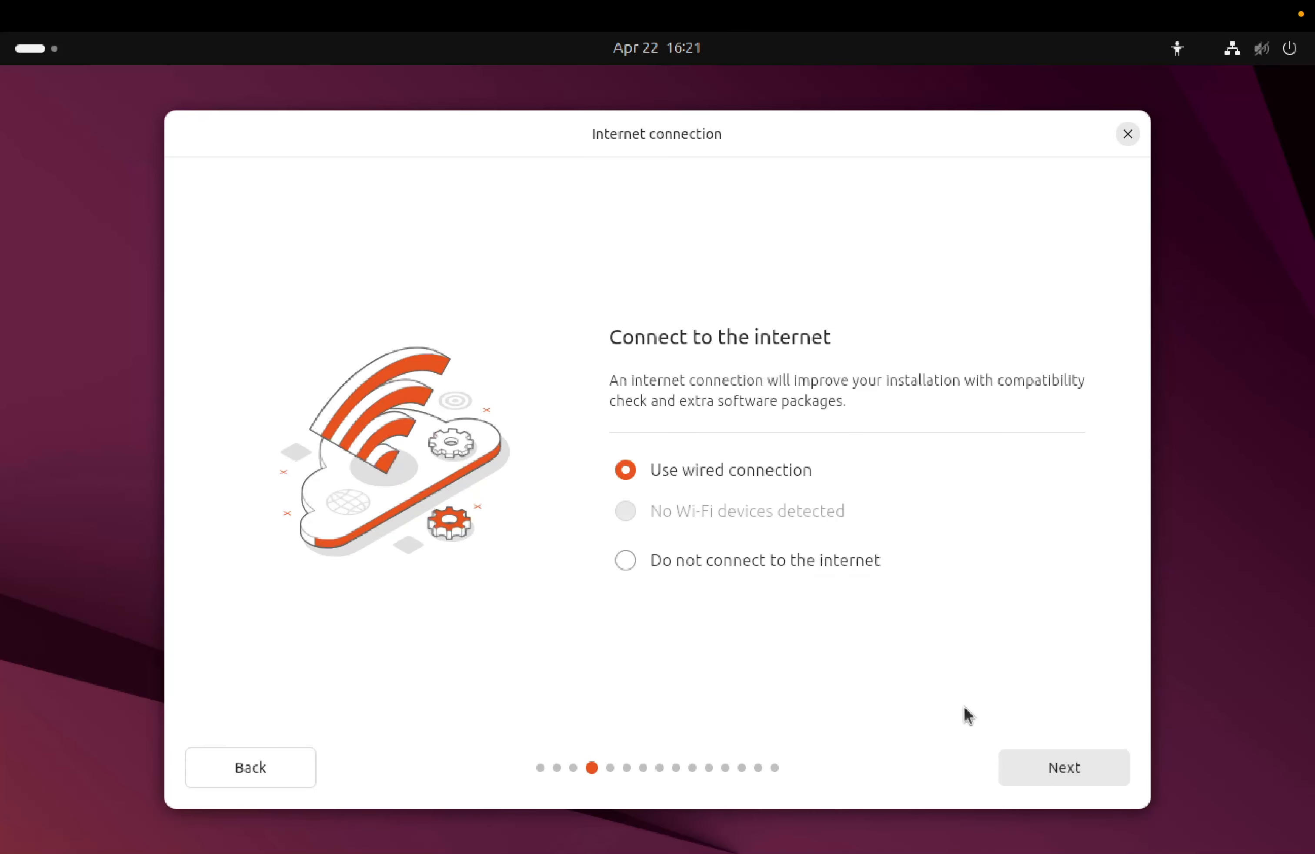